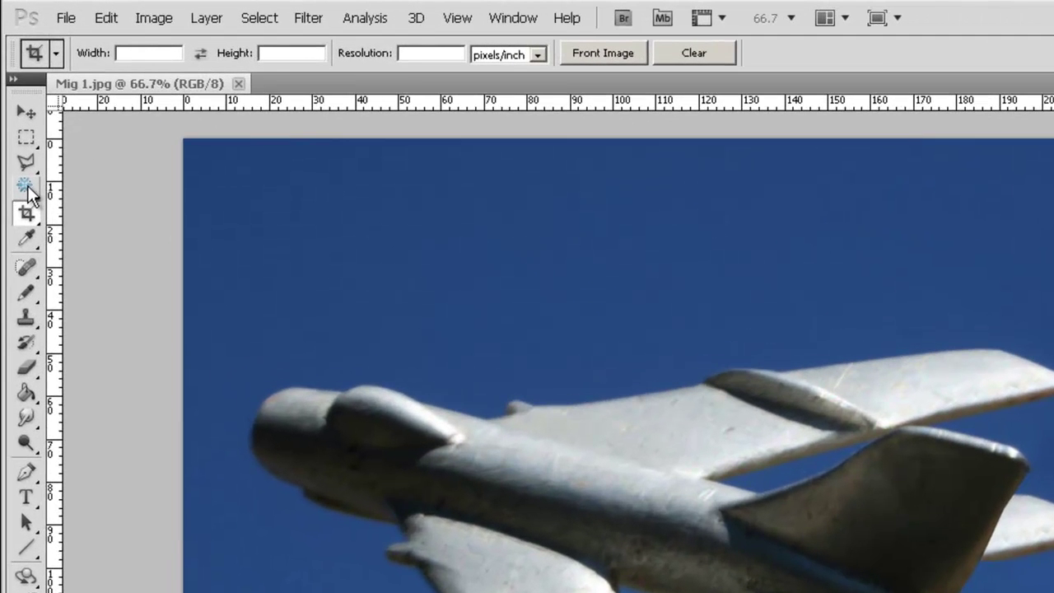
Step: Magic-wand select the blue sky and the wing-tail gap, then invert the selection onto the jet
click(26, 187)
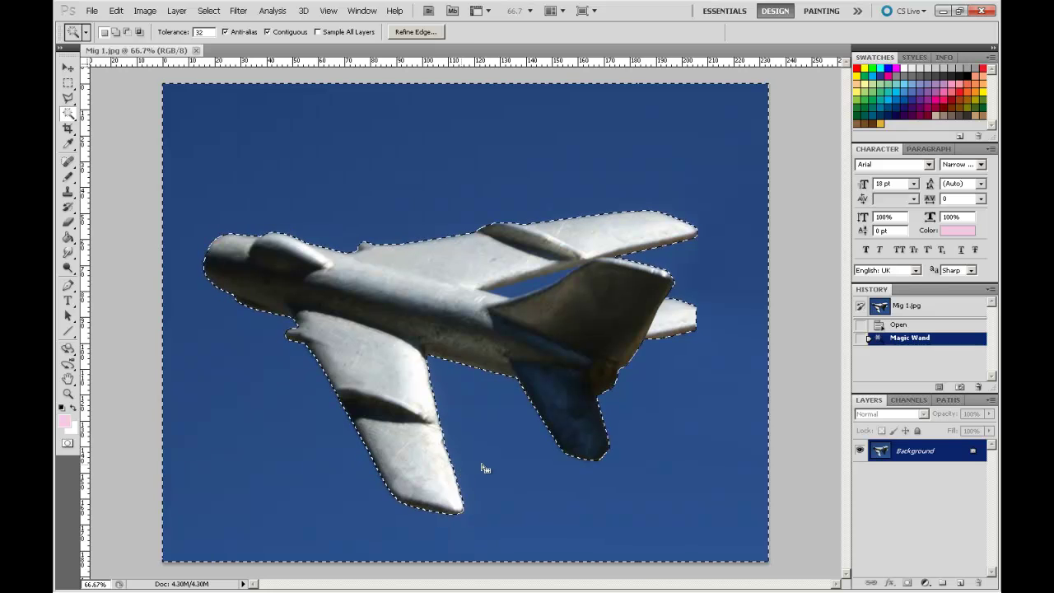
shift+click(531, 286)
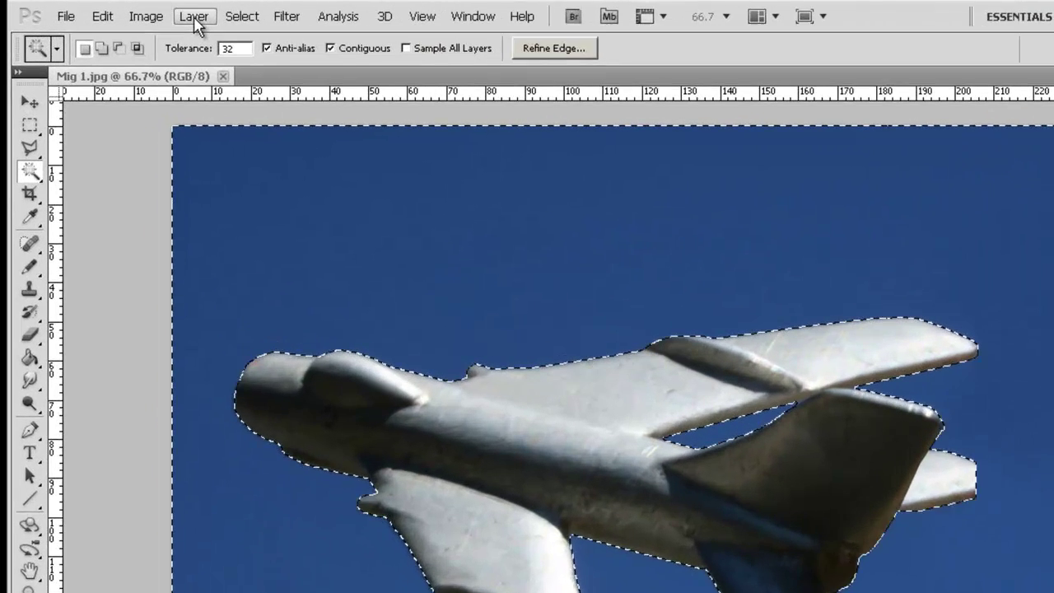
click(241, 20)
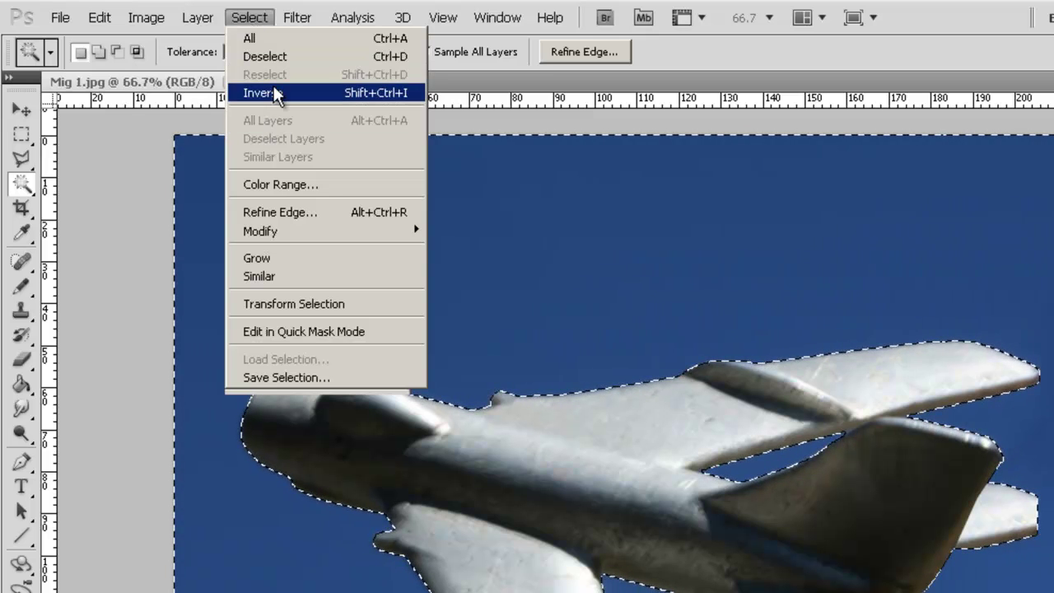
click(262, 92)
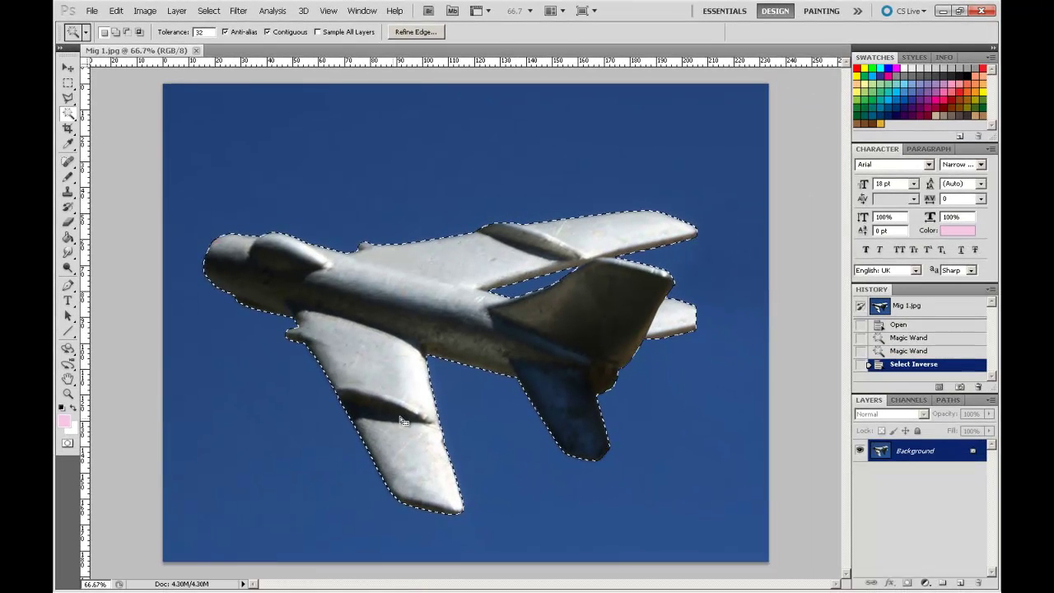
Step: Zoom to 190% on the jet's nose and cockpit to inspect the selection edge
click(68, 379)
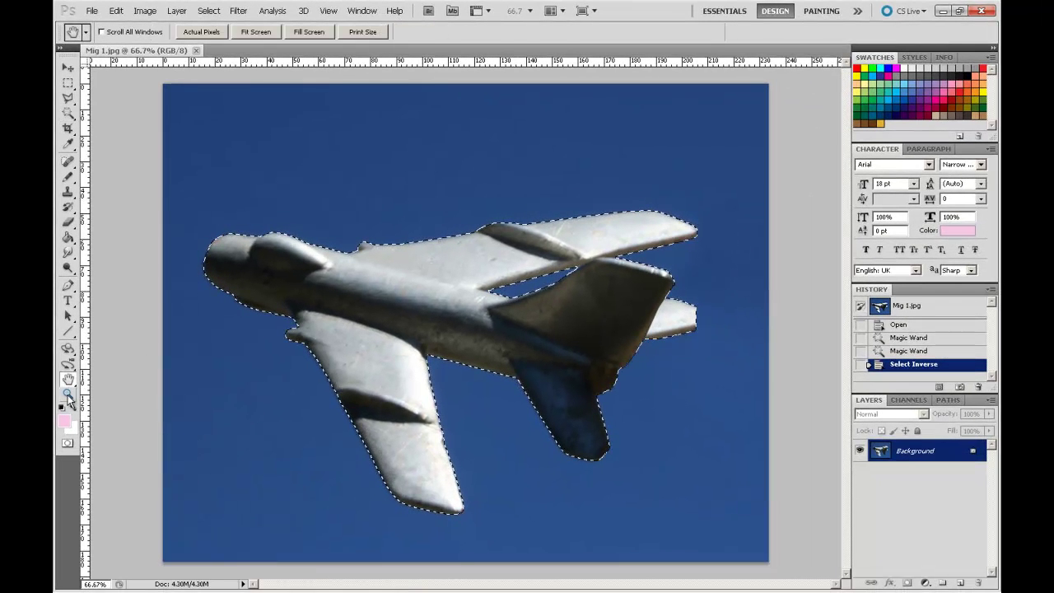
click(68, 396)
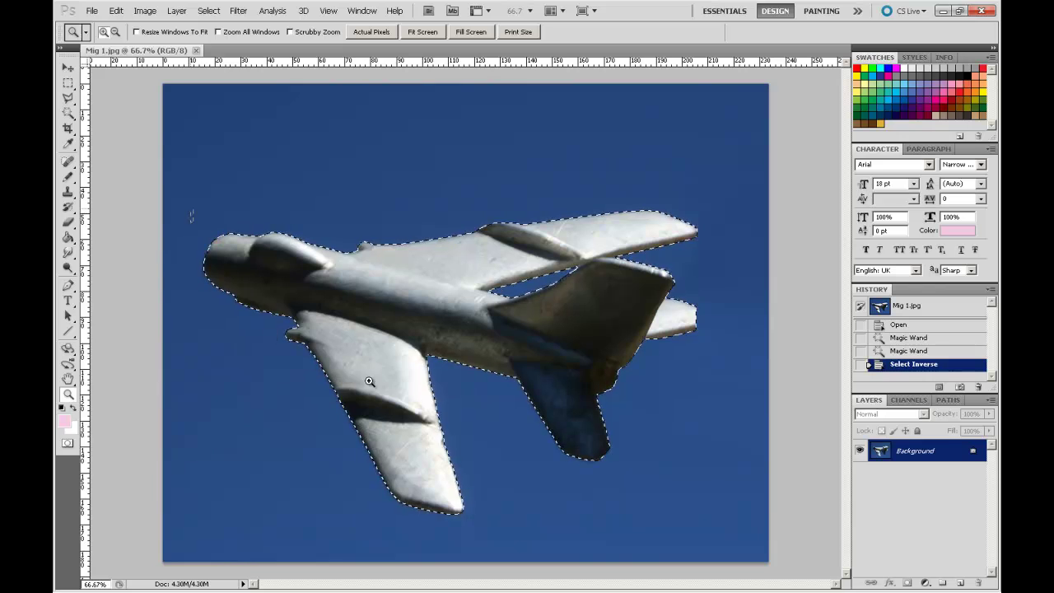
drag(188, 207, 396, 386)
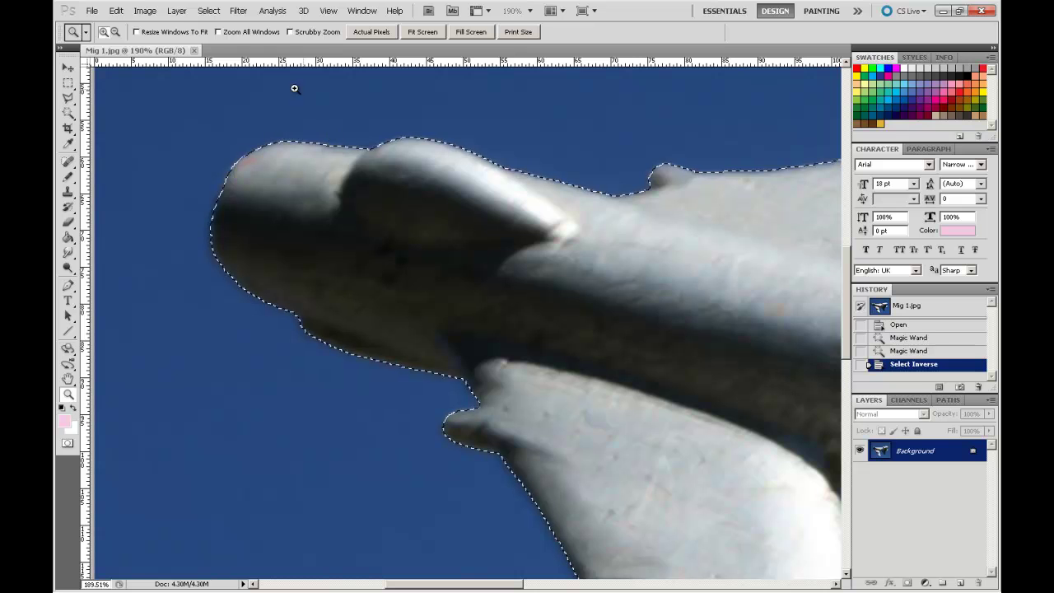
click(72, 99)
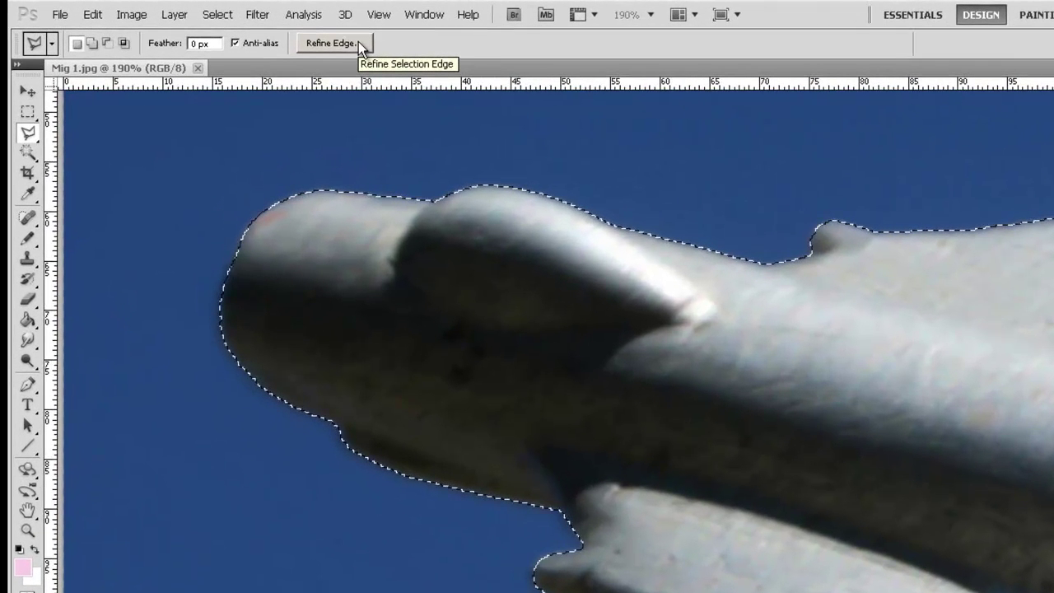
Step: Refine the jet selection's edge with Shift Edge set to -66%
click(359, 43)
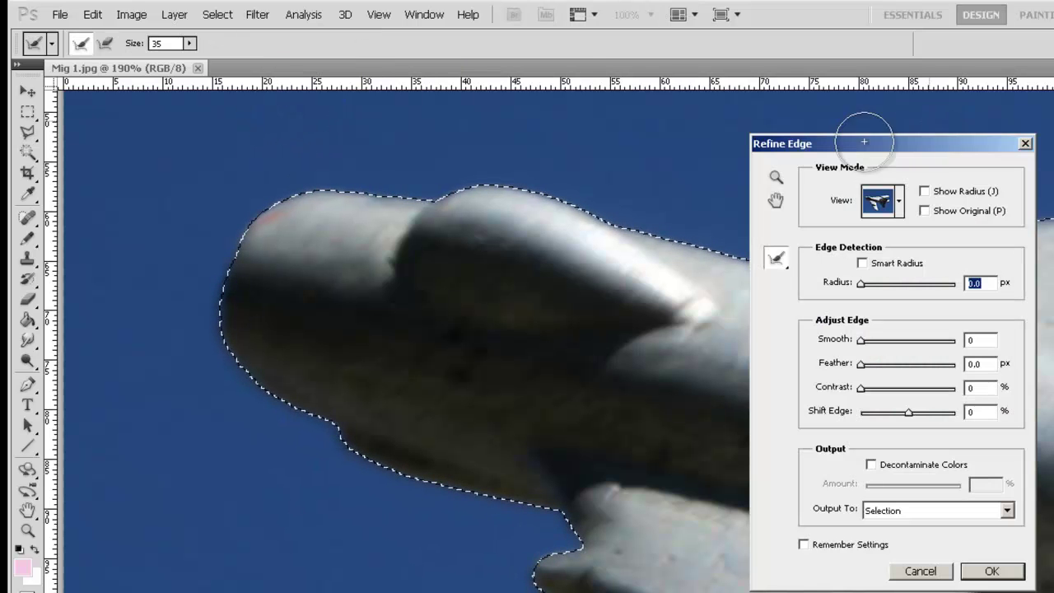
drag(880, 149, 839, 141)
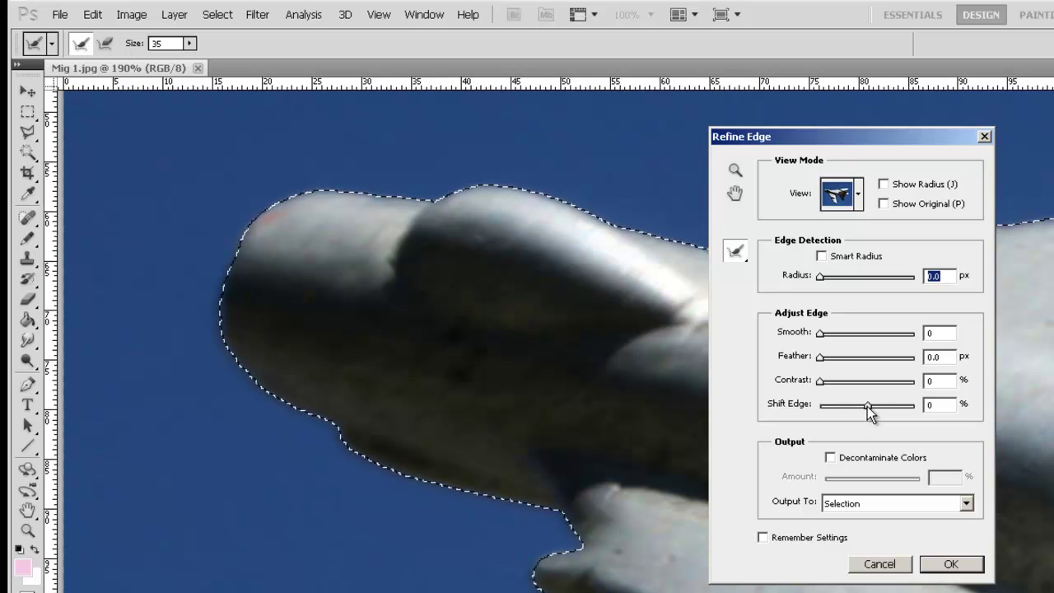
drag(867, 406, 836, 410)
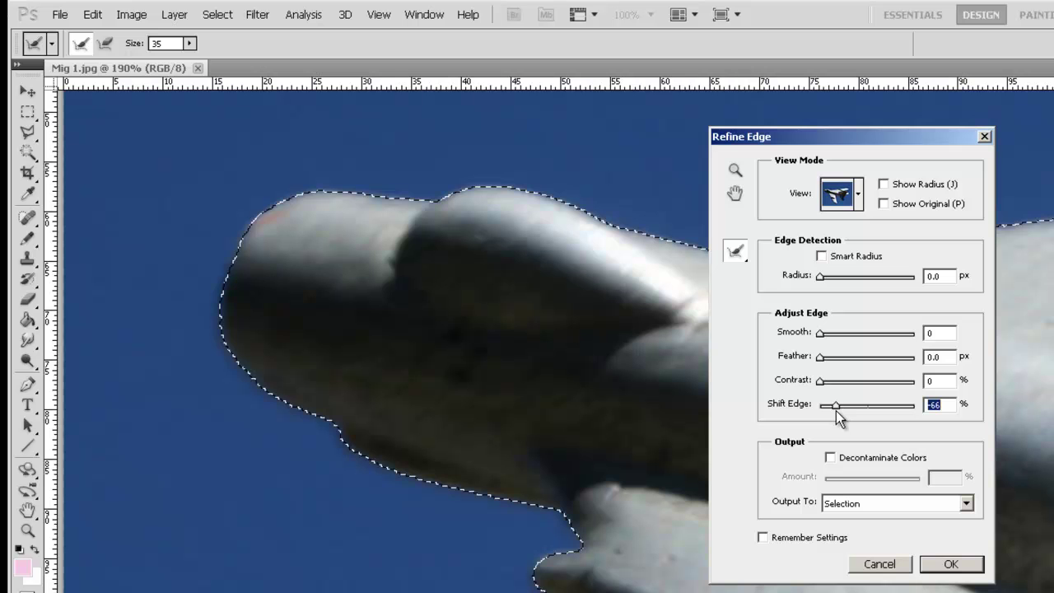
click(956, 565)
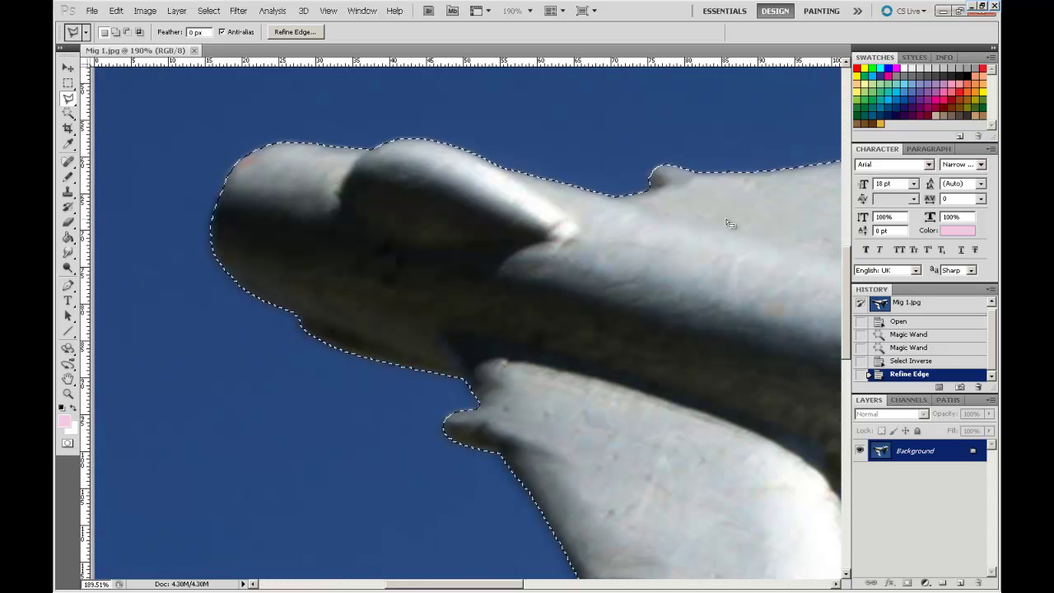
Step: Fit the jet image on screen and open Zelman Cowen Building.JPG
key(ctrl+0)
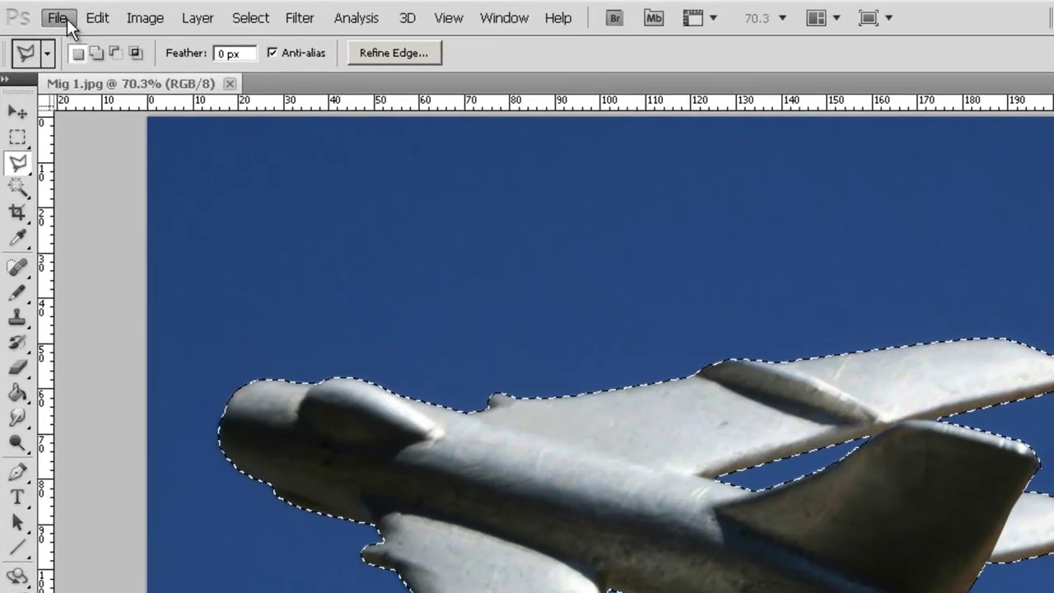
click(91, 10)
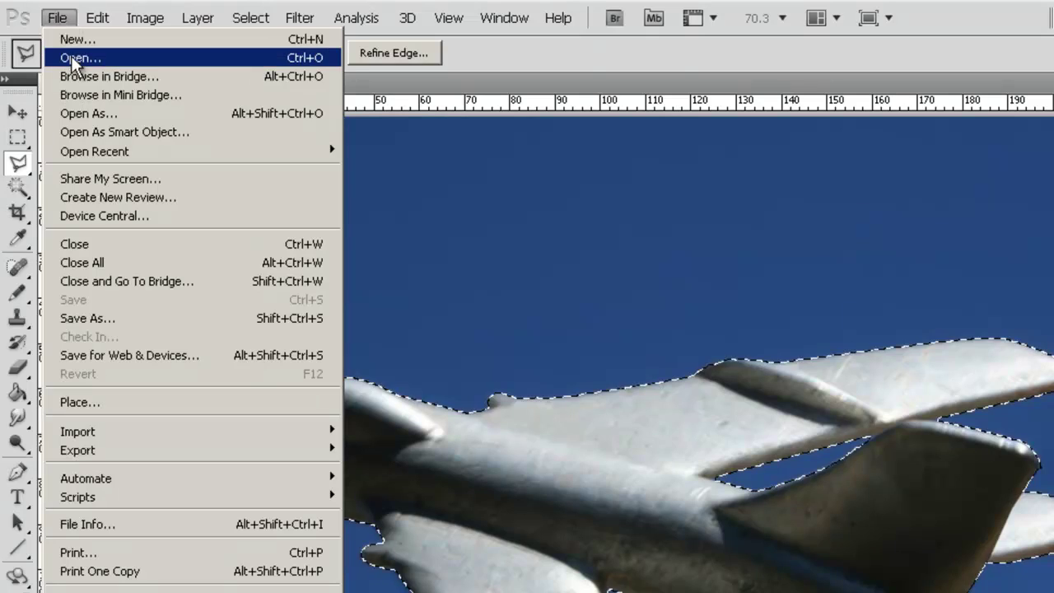
click(80, 58)
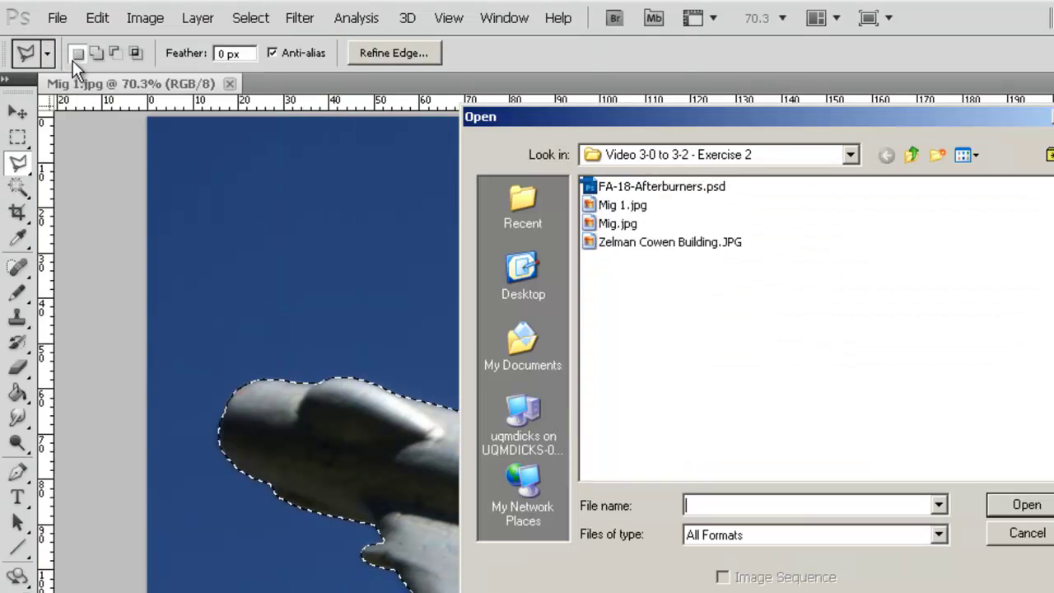
double_click(706, 242)
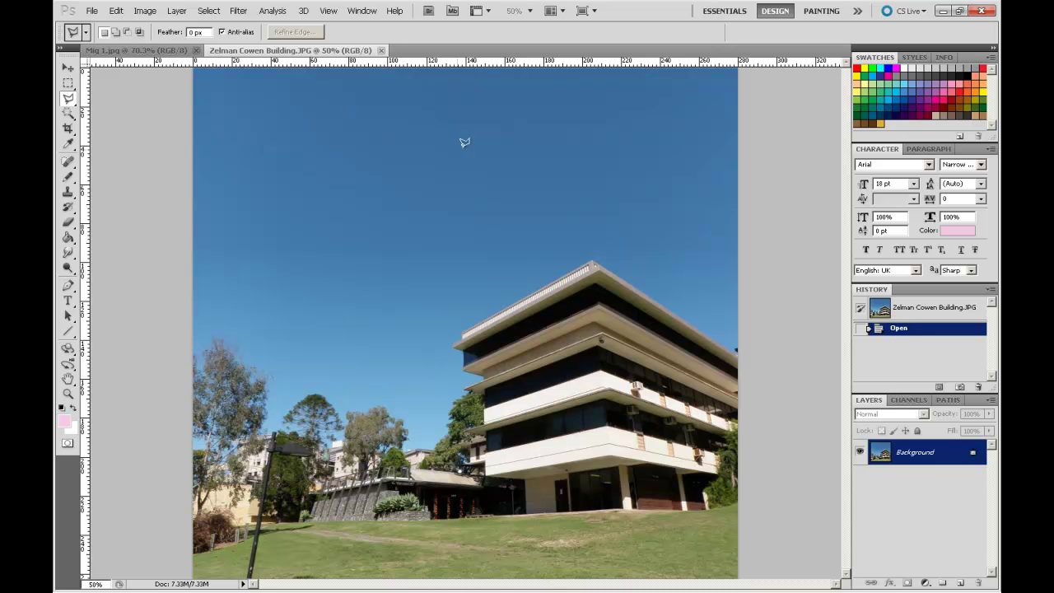
Step: Paste the jet onto the building photo as Layer 1 and drag it up-left into the sky
key(ctrl+v)
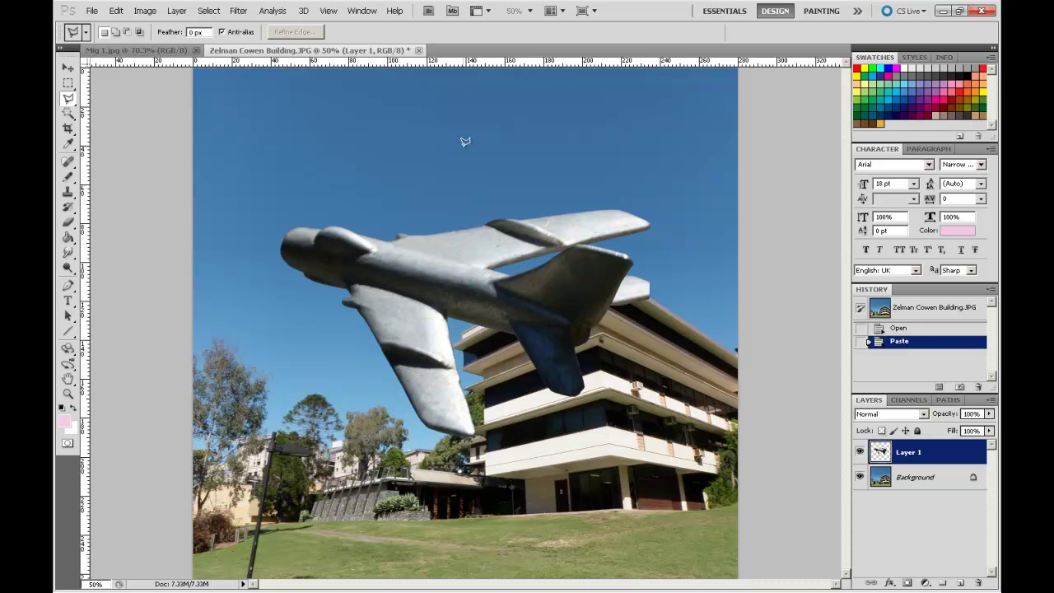
click(68, 67)
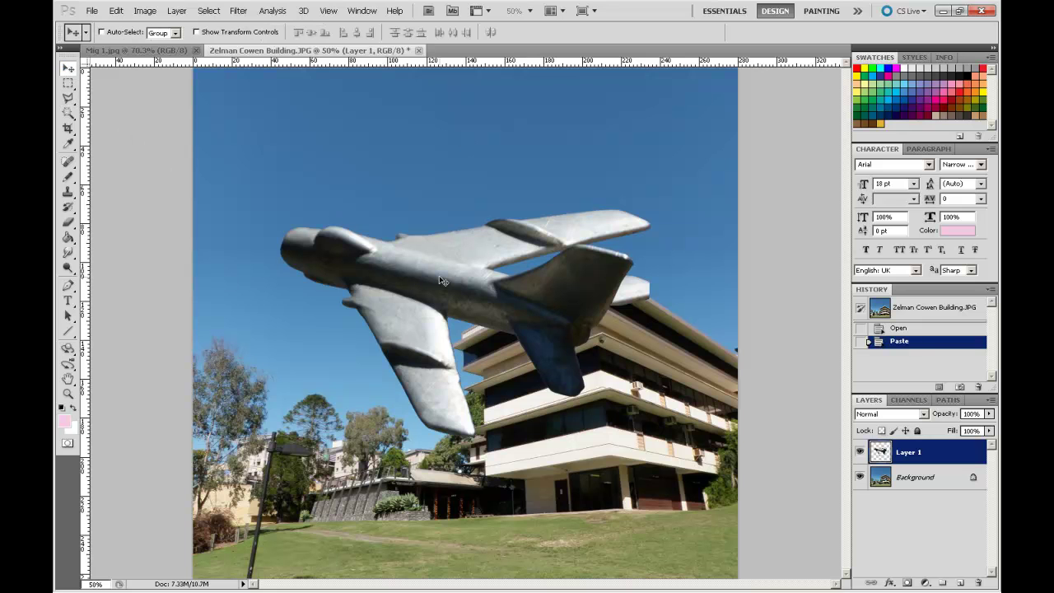
drag(469, 264, 432, 188)
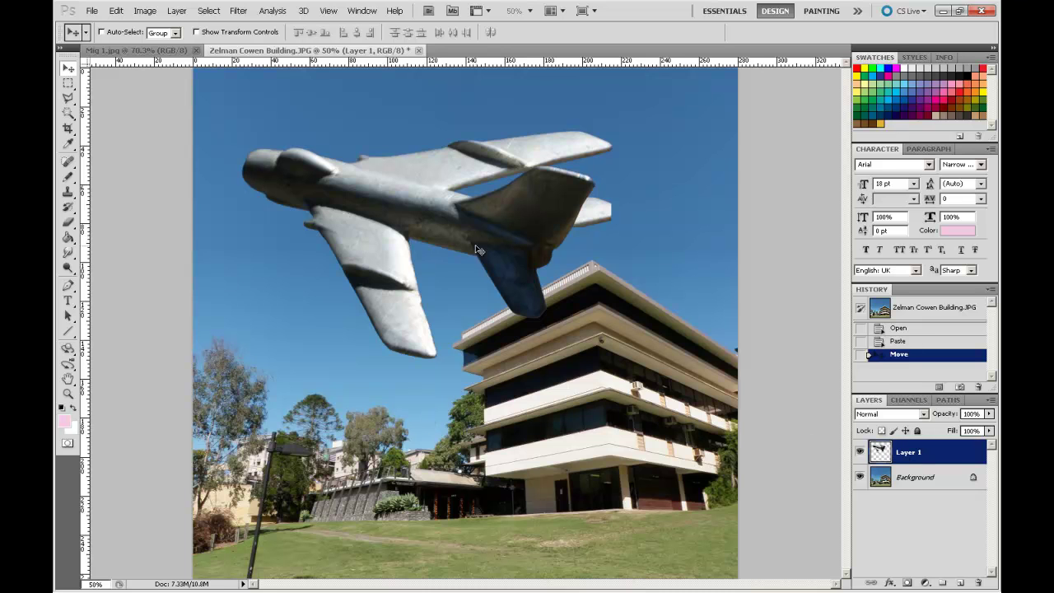
mouse_move(429, 215)
mouse_down()
mouse_move(469, 222)
mouse_move(445, 205)
mouse_move(431, 215)
mouse_up()
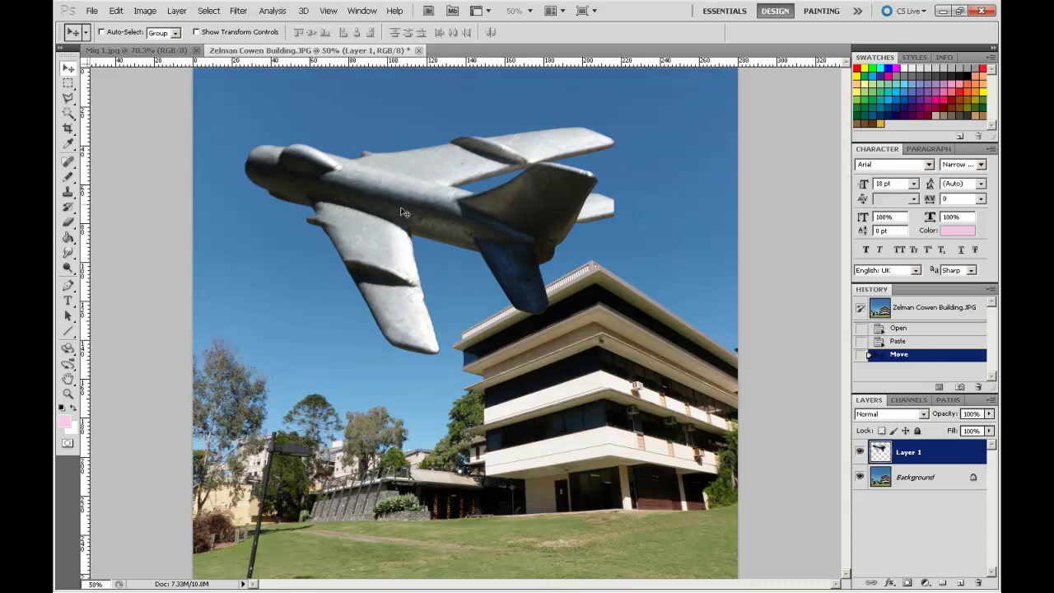
drag(400, 195, 382, 176)
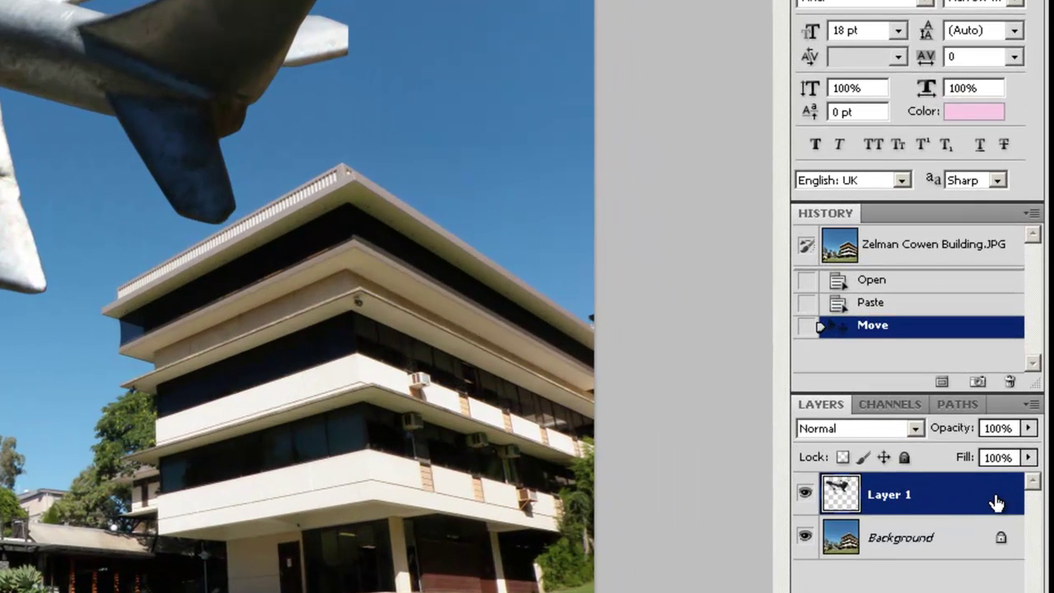
Step: Convert Layer 1 holding the jet to a Smart Object from its layer menu
right_click(997, 503)
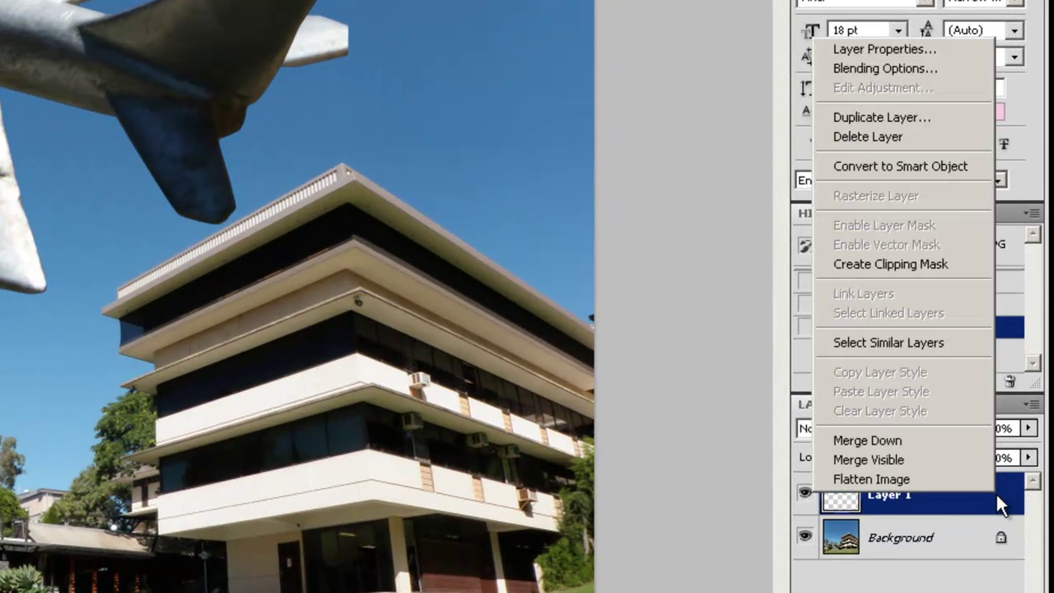
click(907, 164)
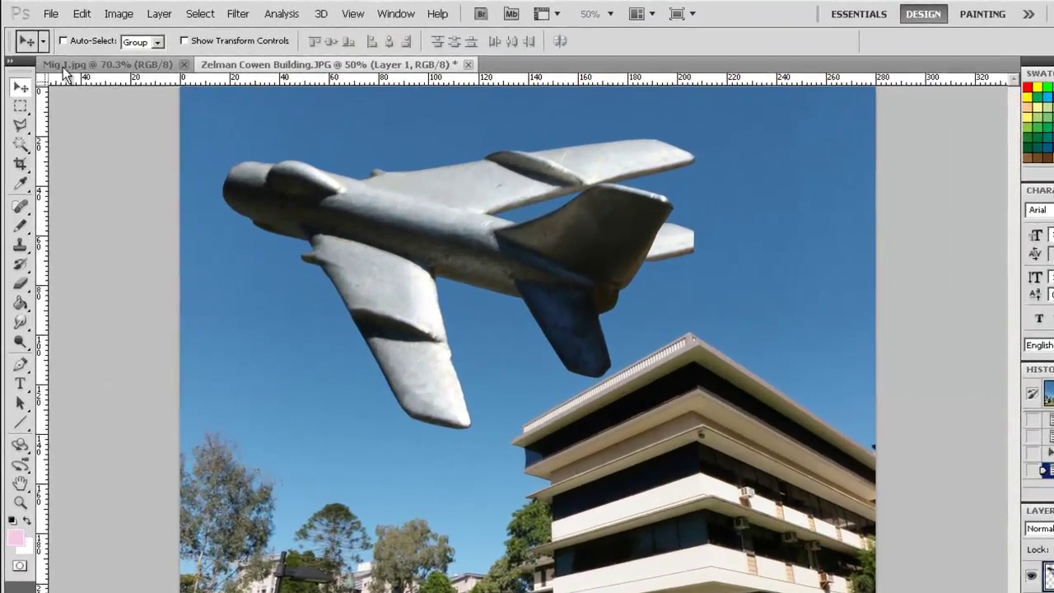
Step: Scale the jet down to 49.81% and move it up and right in the sky
click(87, 16)
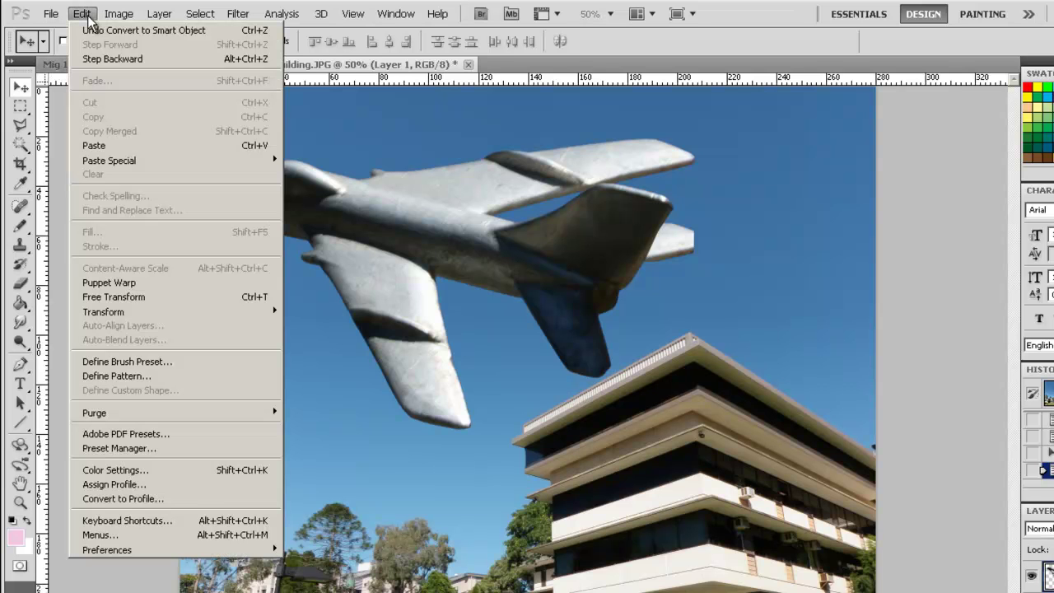
mouse_move(141, 311)
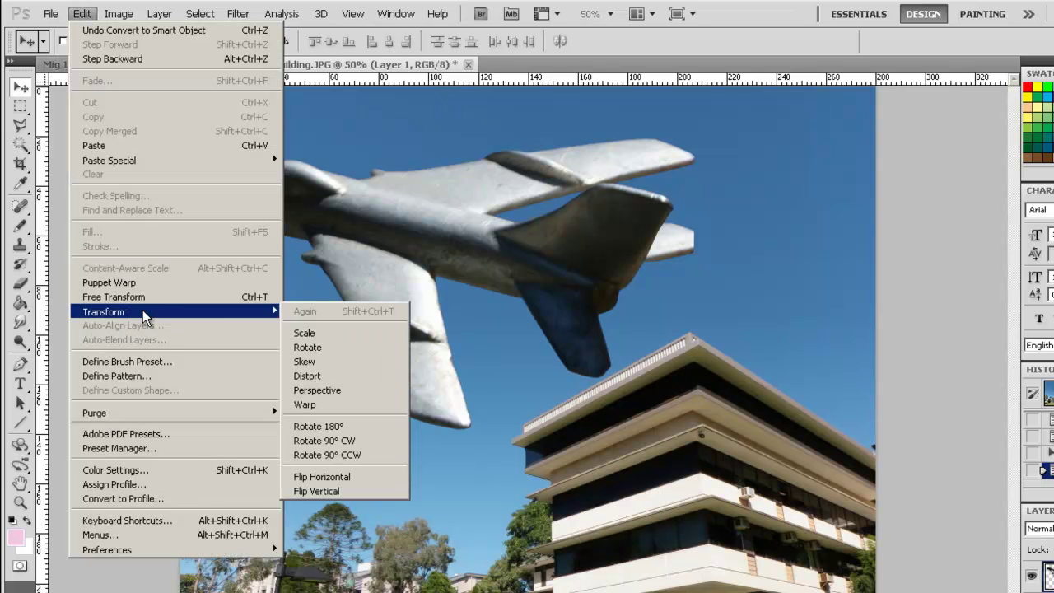
click(326, 337)
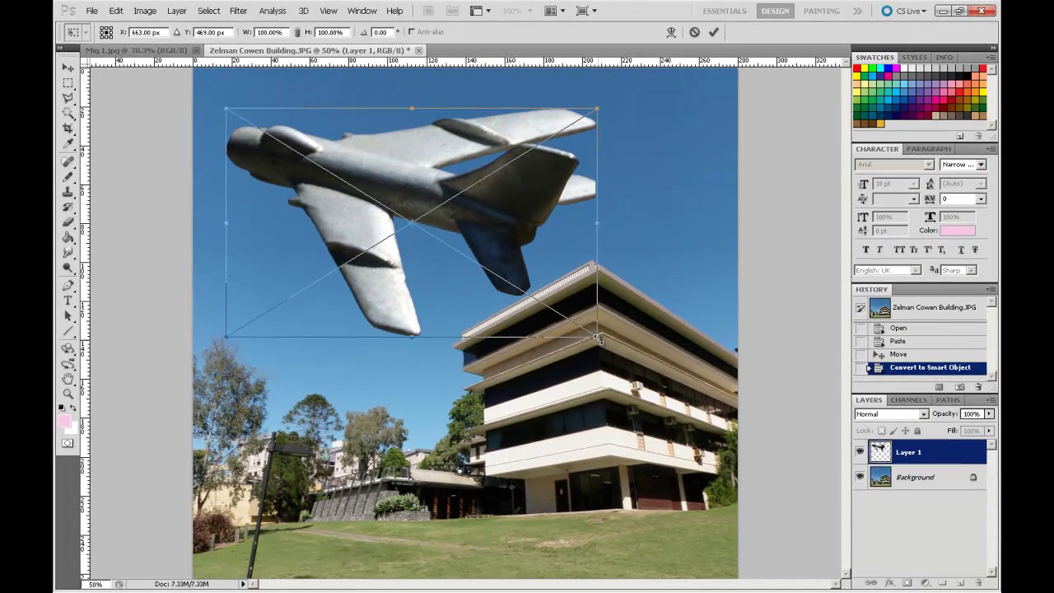
drag(583, 327, 431, 192)
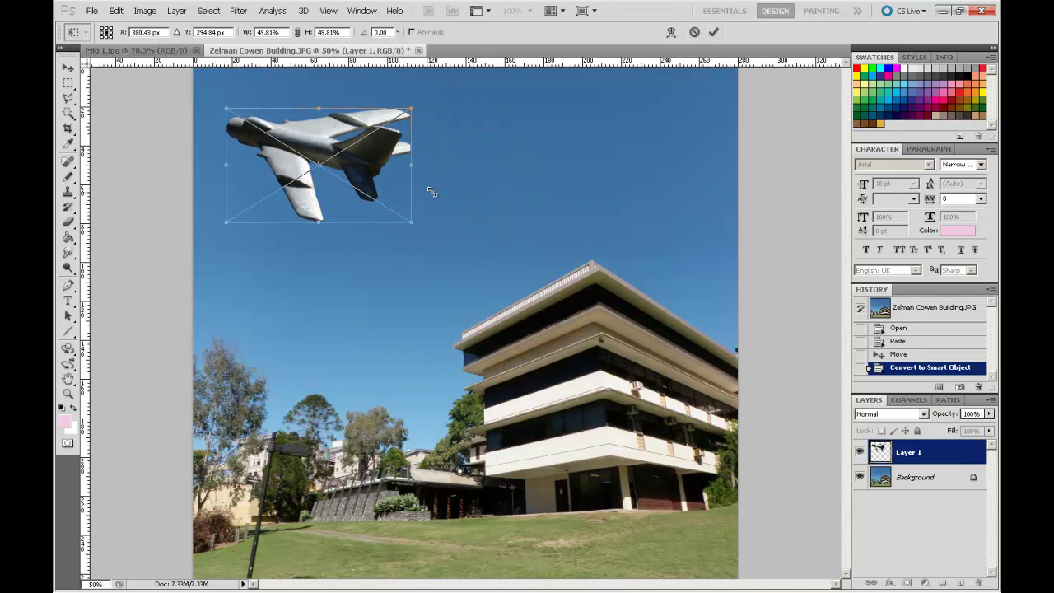
click(69, 71)
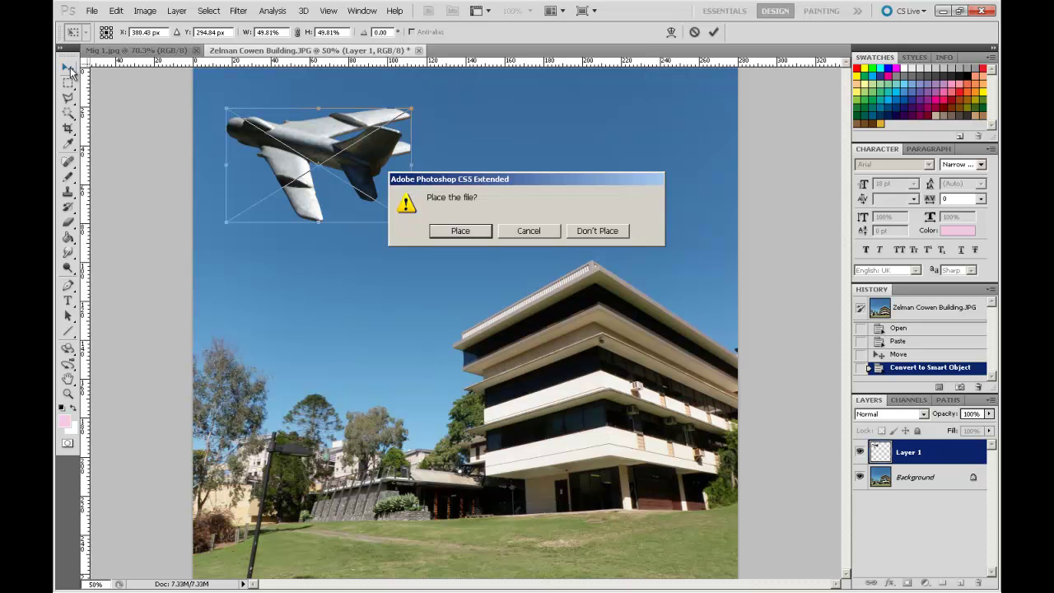
click(480, 233)
drag(325, 144, 390, 117)
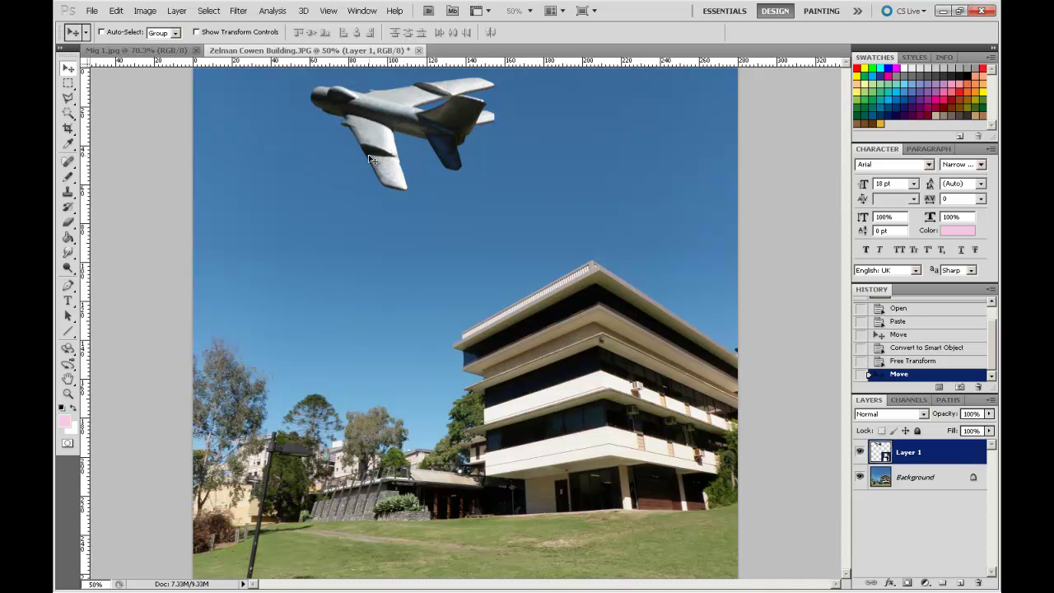
Step: Apply a Perspective transform to the jet's bottom corners, giving about 53.7% by 53.8% and -1.42°
click(115, 10)
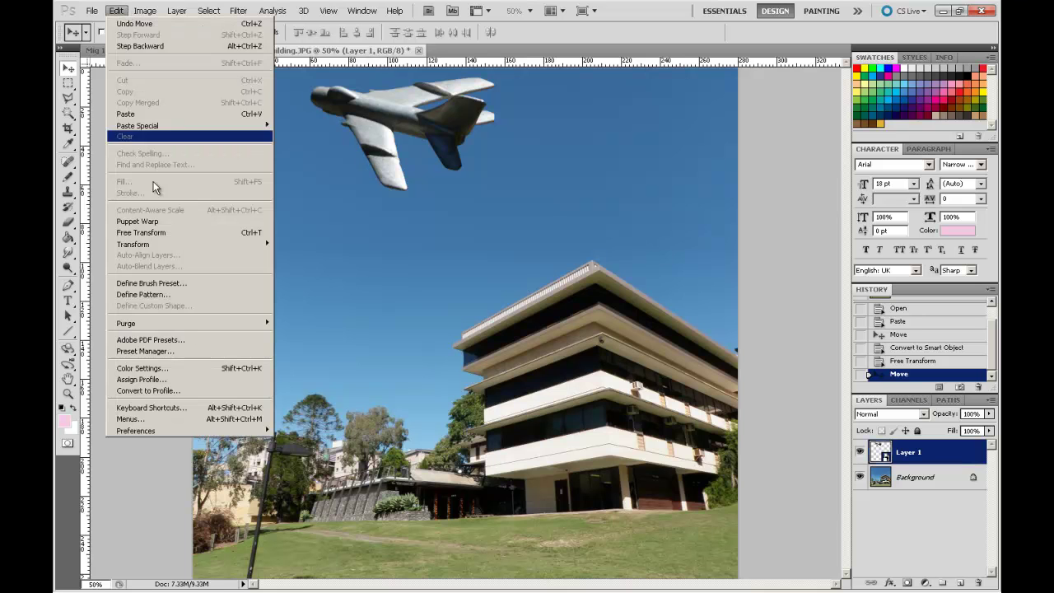
mouse_move(169, 246)
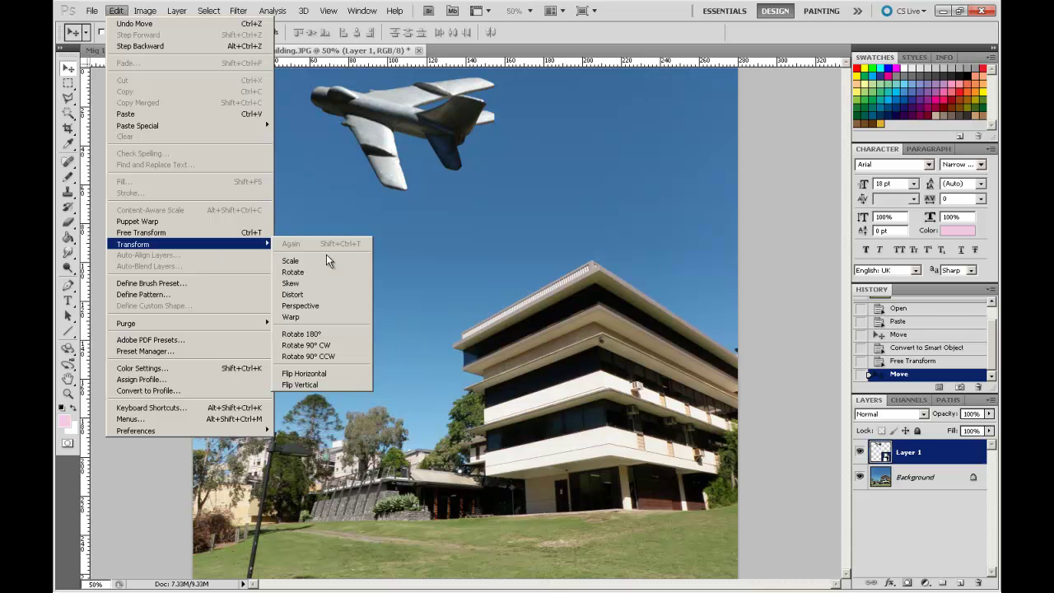
click(321, 305)
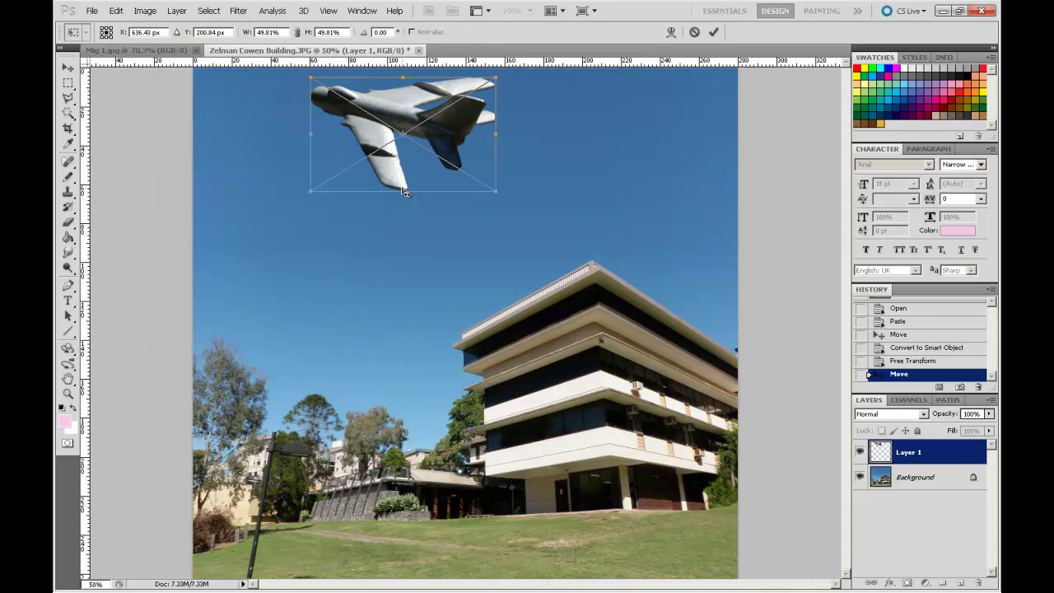
drag(404, 191, 403, 192)
mouse_move(312, 194)
mouse_down()
mouse_move(326, 183)
mouse_move(302, 196)
mouse_up()
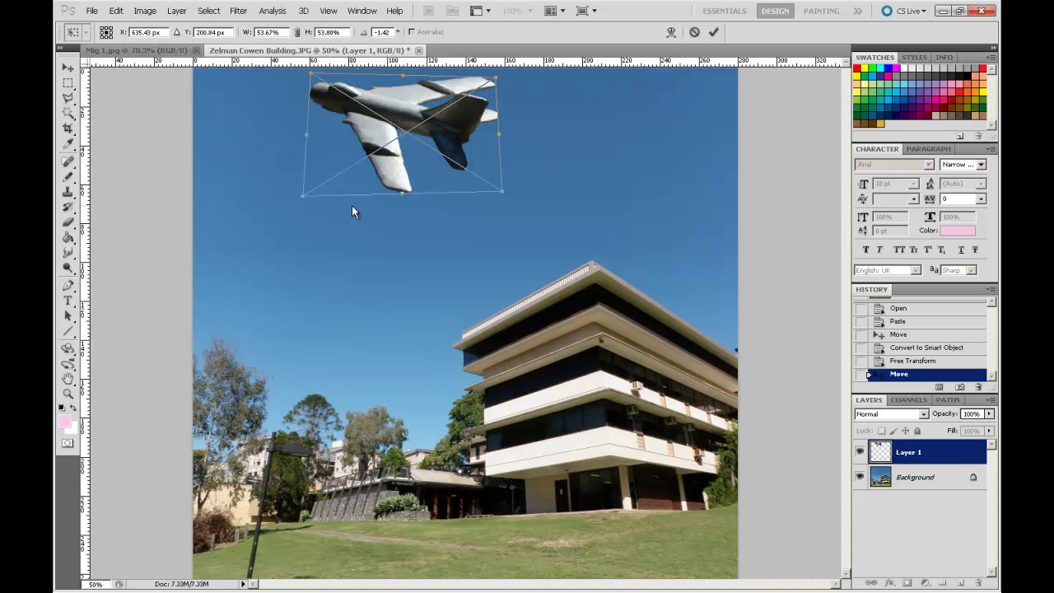
click(69, 69)
click(451, 238)
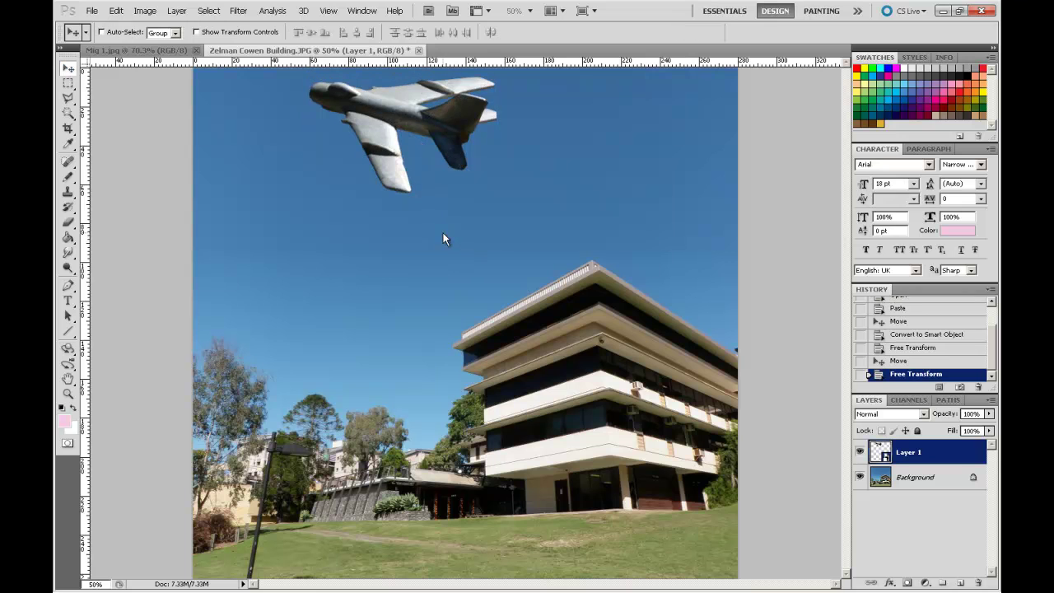
Step: Nudge the jet a few pixels in the sky with the Move tool
drag(467, 126, 462, 127)
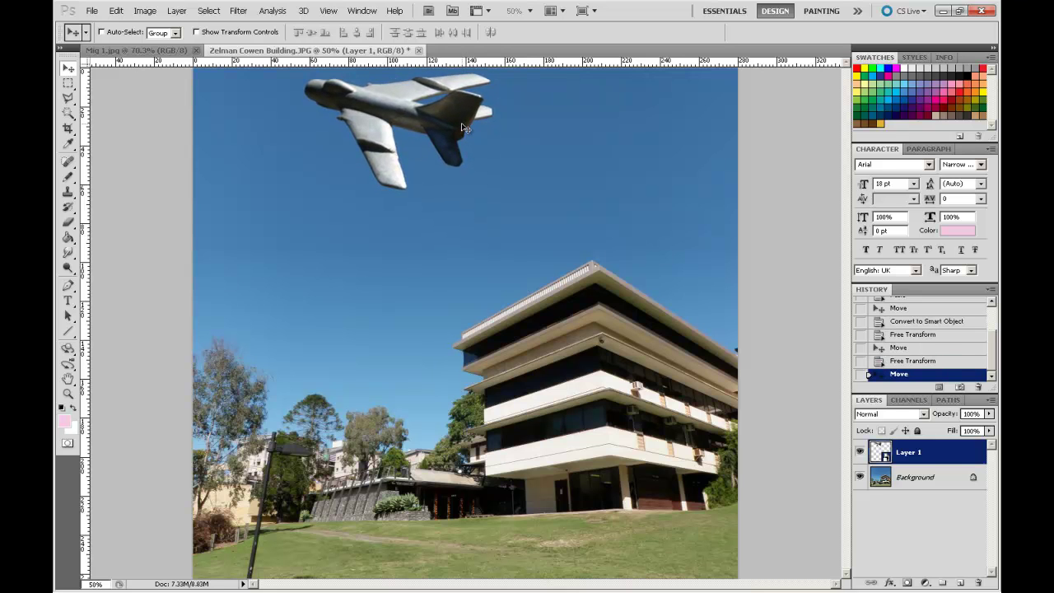